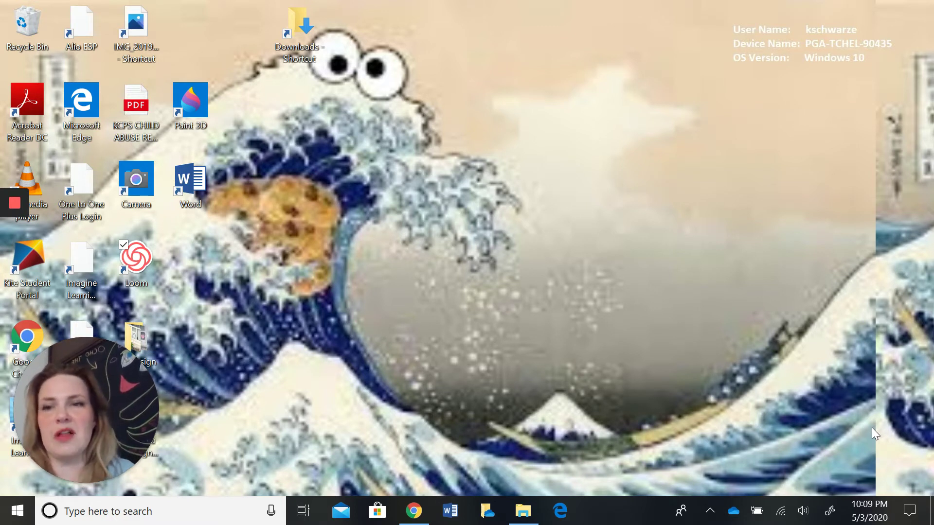
Step: Restore the Hope sign folder, view the together photo, and enlarge and close the westside photo
left_click(530, 514)
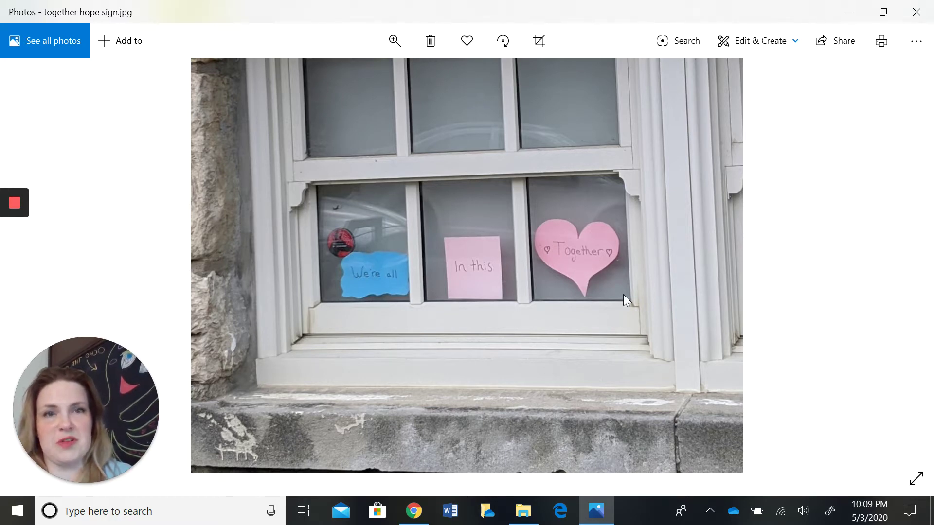
left_click(915, 12)
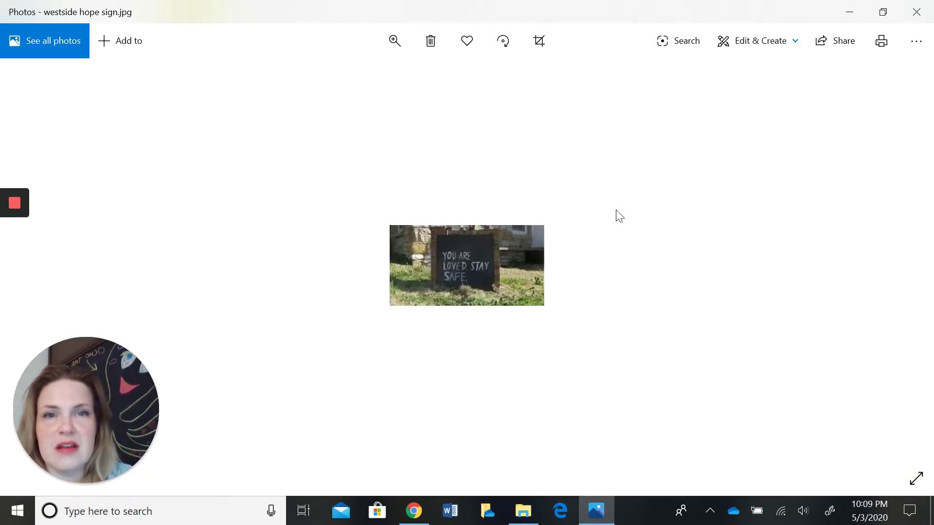
left_click(394, 40)
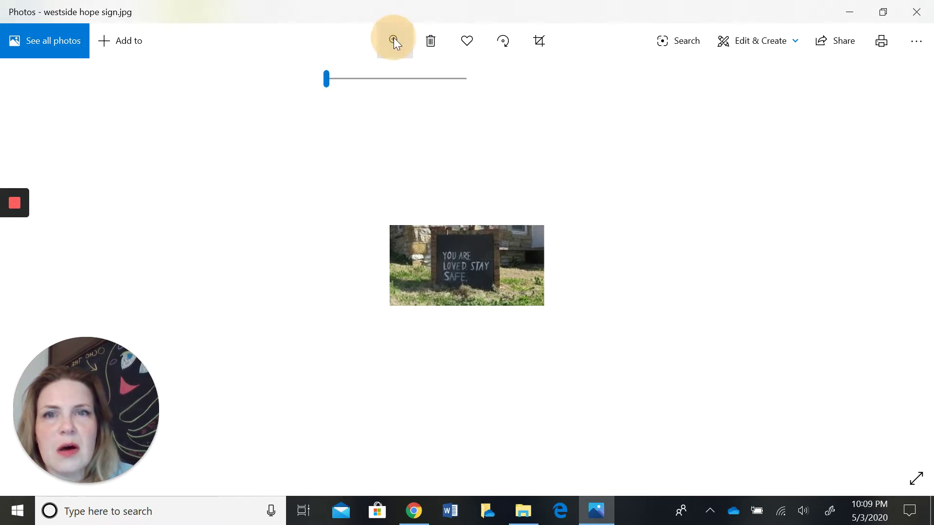
left_click(393, 78)
left_click(438, 81)
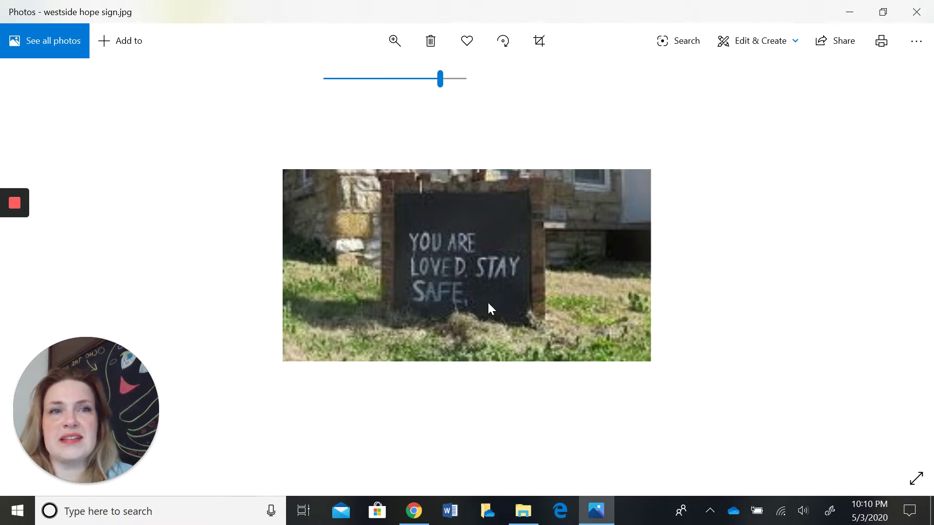
left_click(920, 13)
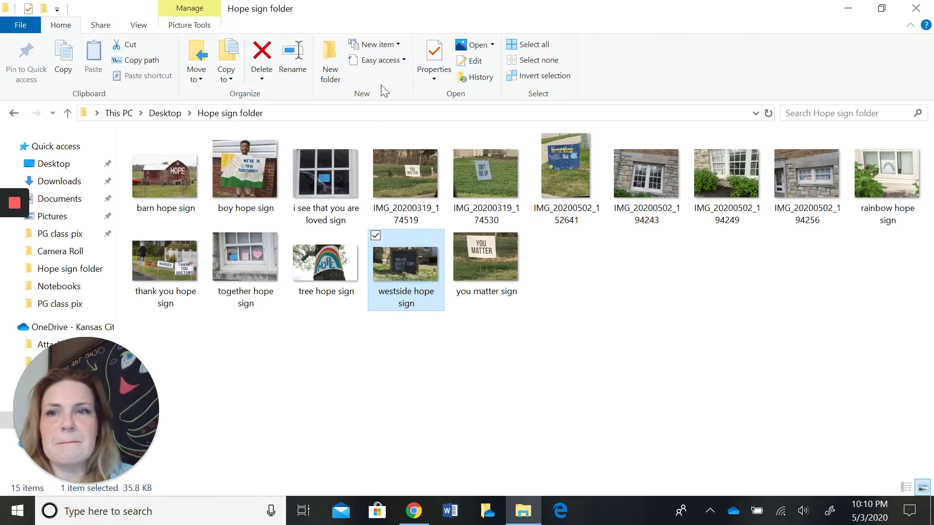
Step: View the barn hope sign photo, then enlarge the tree hope sign photo and close Photos
double_click(174, 170)
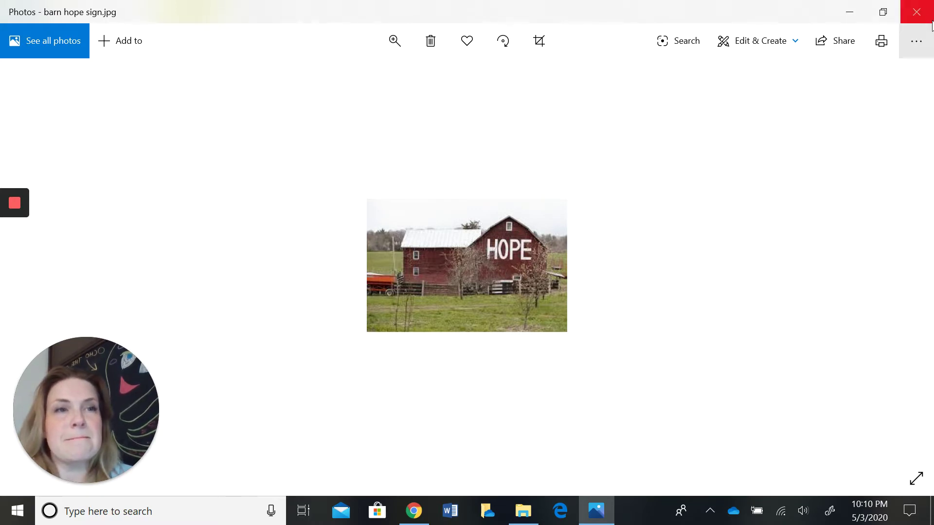
left_click(916, 11)
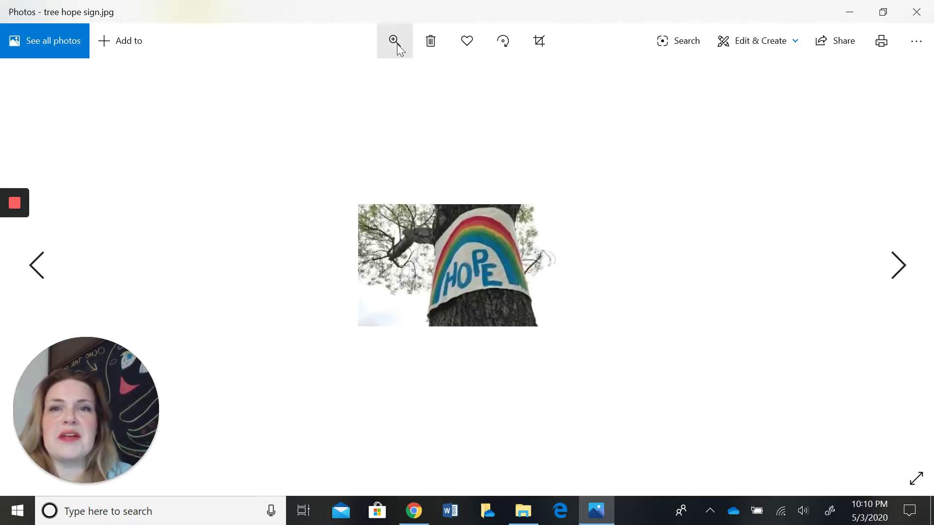
left_click(395, 40)
left_click_drag(330, 79, 382, 78)
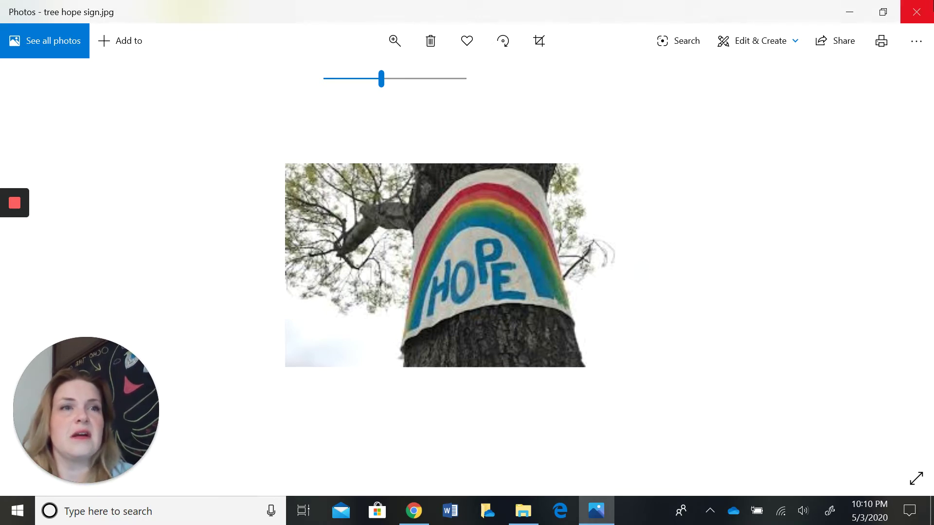
left_click(925, 4)
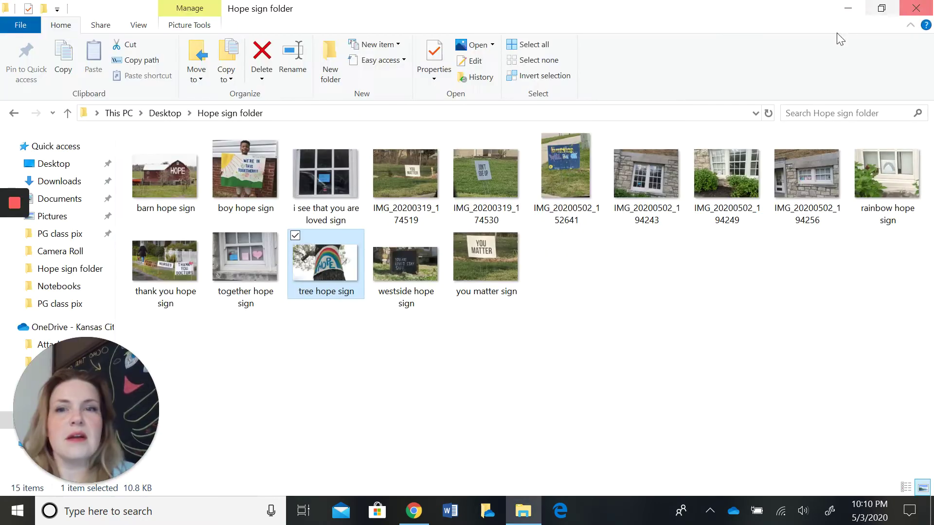
Step: Enlarge and close the thank you hope sign photo, then view and close the rainbow hope sign photo
double_click(187, 255)
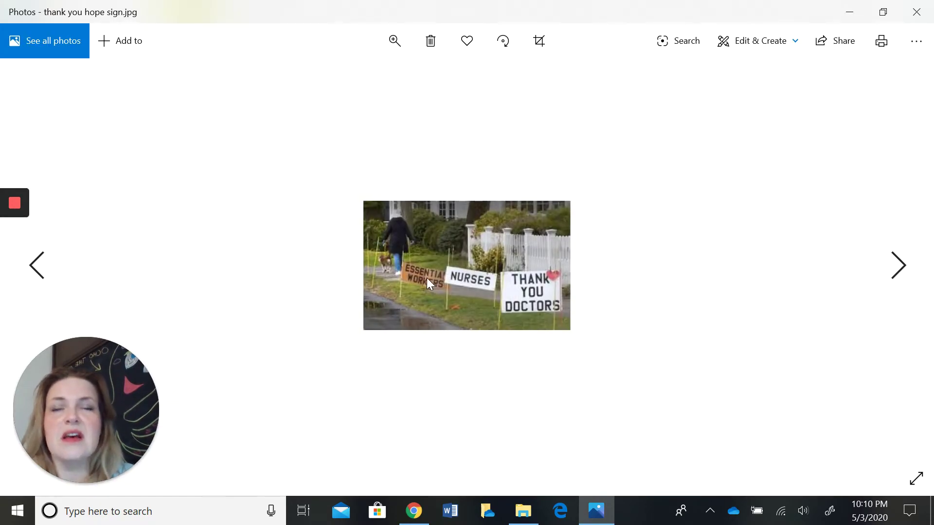
left_click(402, 43)
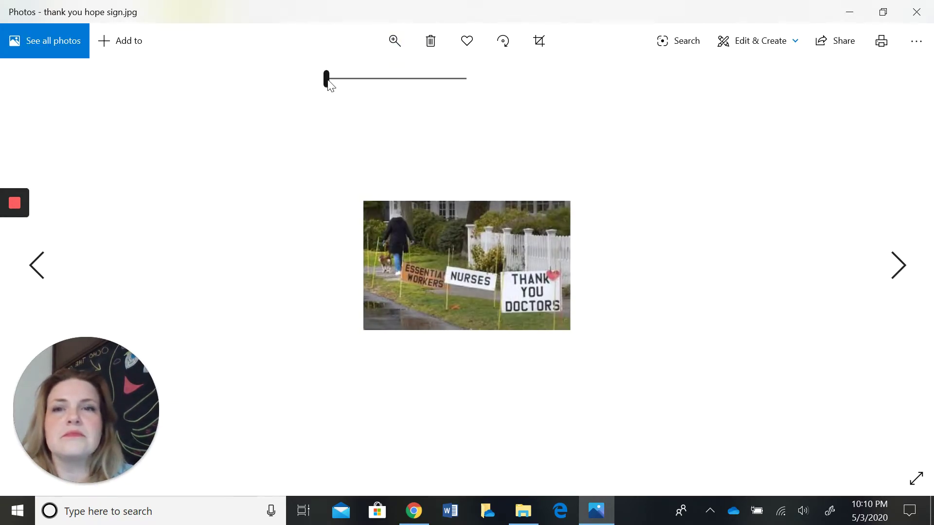
left_click_drag(328, 81, 404, 79)
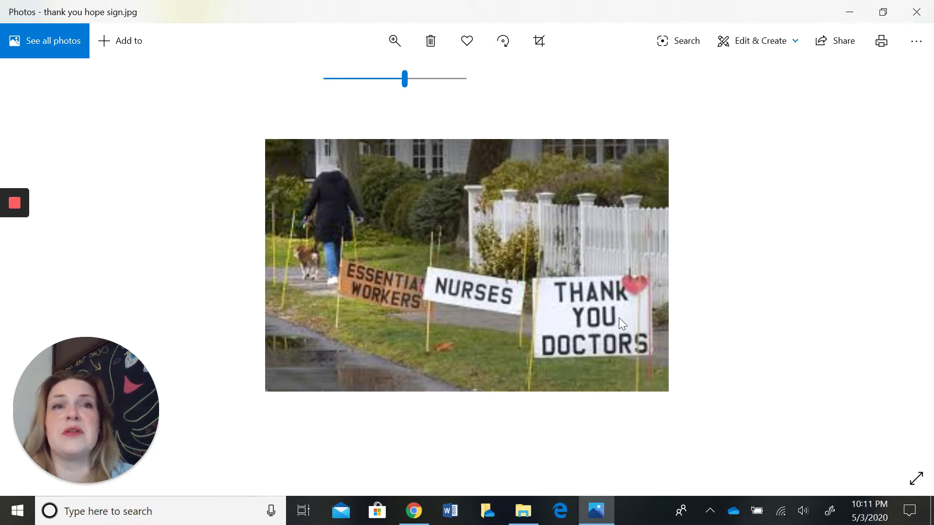
left_click(921, 16)
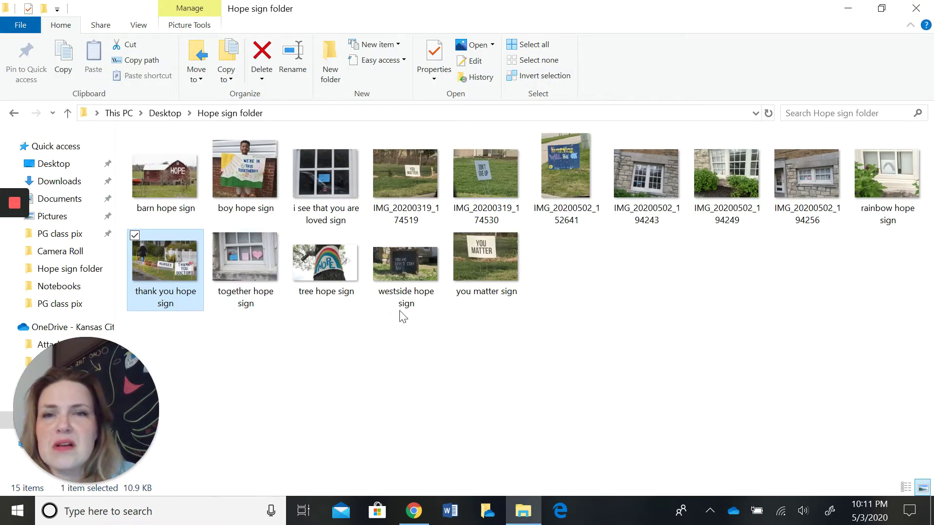
left_click(904, 176)
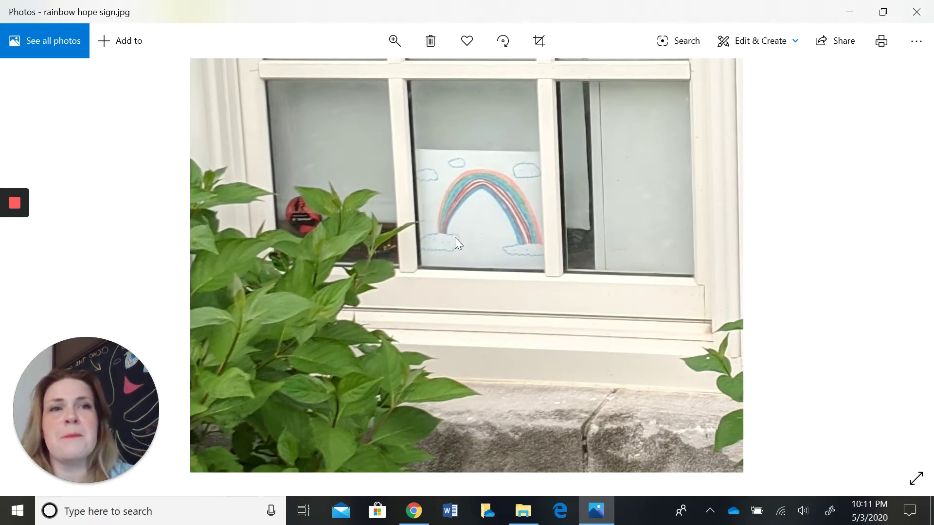
left_click(925, 15)
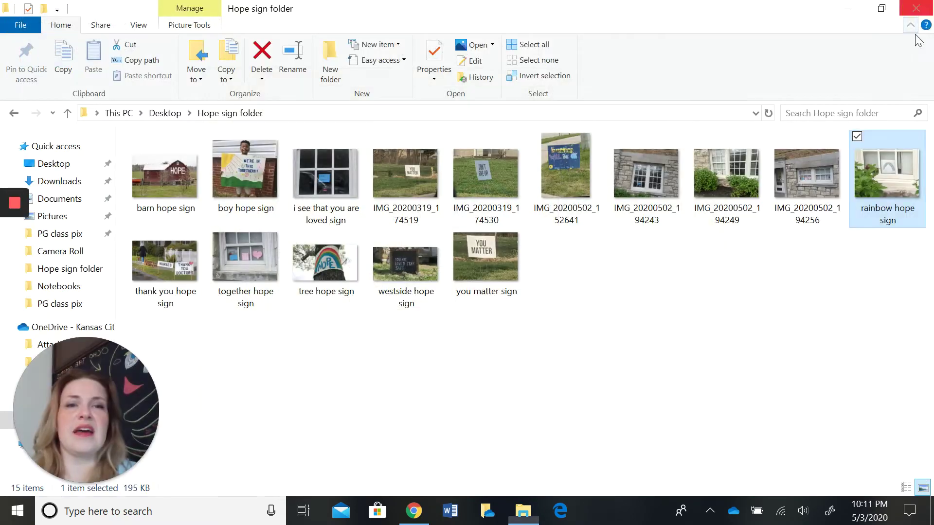
left_click(922, 8)
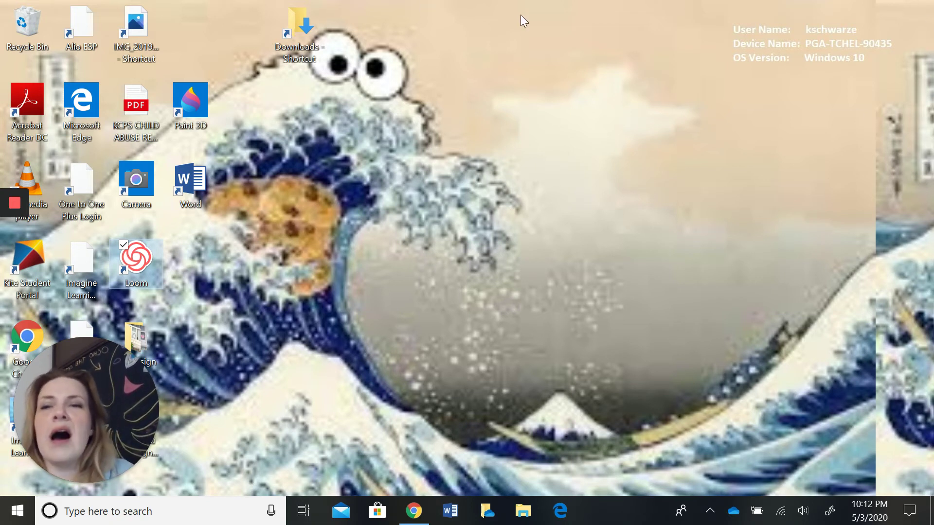
Step: Launch Paint 3D, start a new blank canvas, and choose black for the 5px marker
left_click(194, 109)
double_click(193, 107)
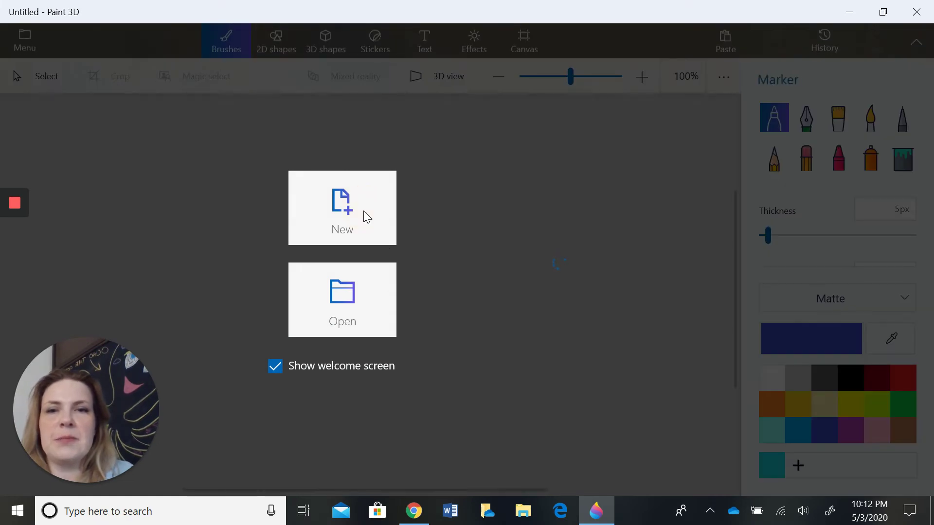
left_click(364, 212)
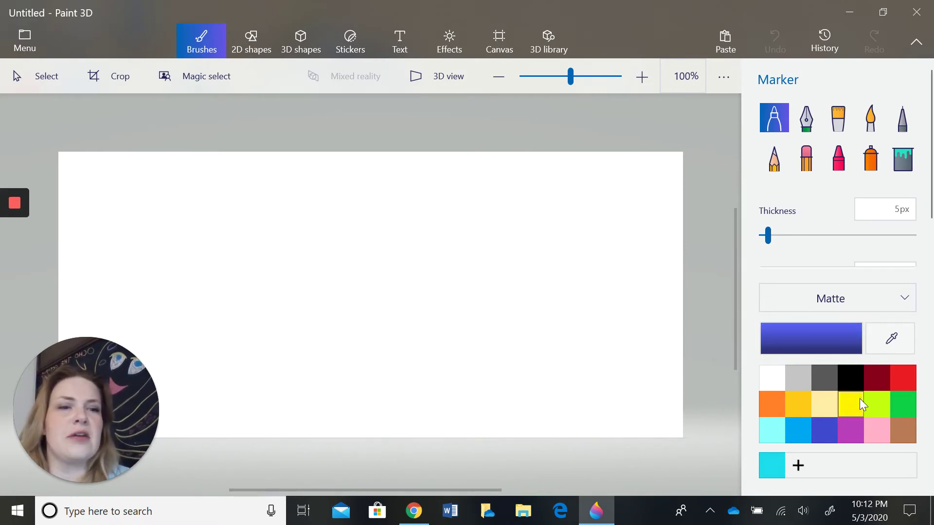
left_click(853, 380)
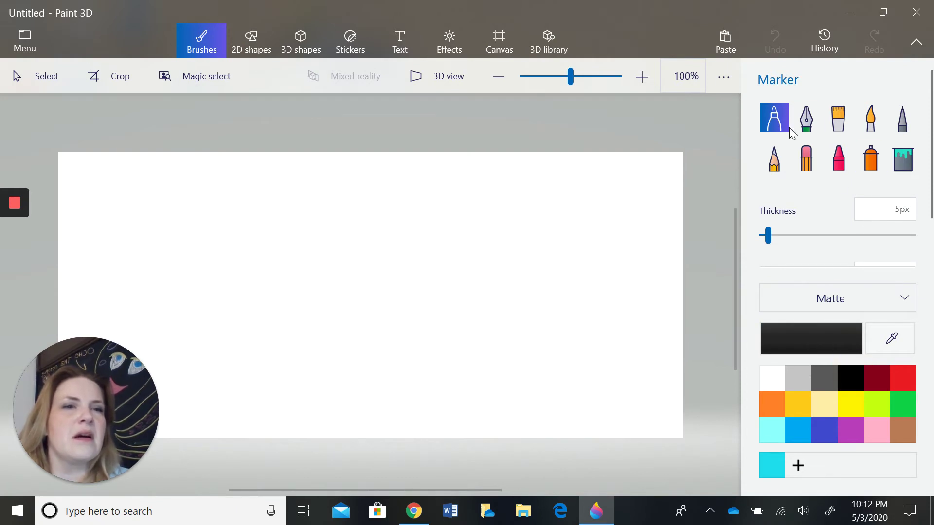
Step: Set the marker thickness to 21px and hand-letter 'You are' in black
left_click(803, 234)
left_click_drag(795, 238, 791, 253)
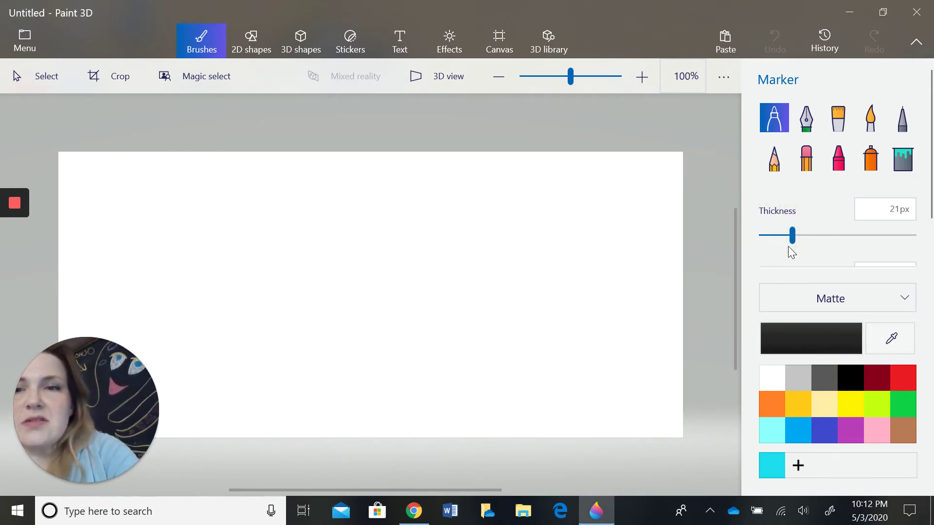
left_click_drag(174, 169, 226, 209)
left_click_drag(232, 169, 217, 243)
mouse_move(278, 190)
left_mouse_down()
mouse_move(343, 194)
mouse_move(358, 251)
left_mouse_up()
mouse_move(399, 223)
left_mouse_down()
mouse_move(426, 216)
mouse_move(442, 239)
mouse_move(482, 181)
mouse_move(546, 205)
mouse_move(504, 187)
mouse_move(533, 236)
left_mouse_up()
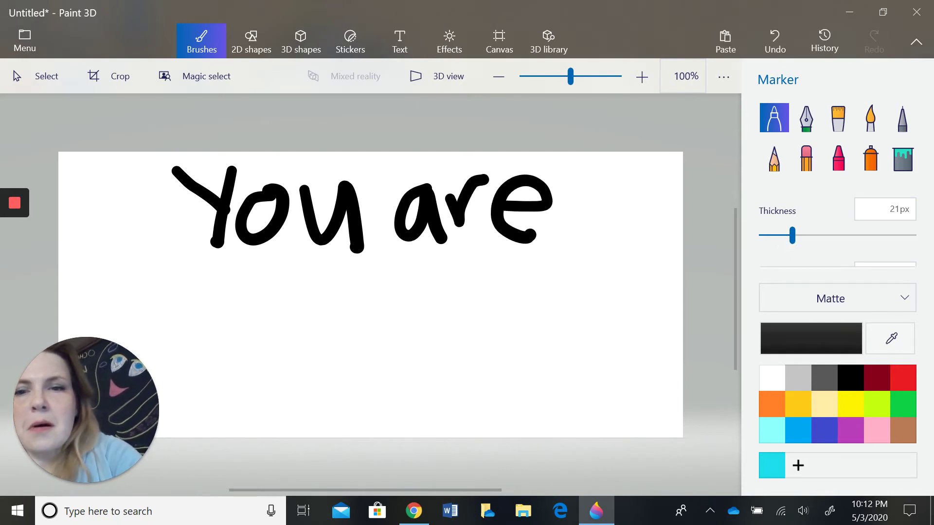
Step: Hand-letter 'Loved!' with its exclamation mark on the line below
mouse_move(193, 283)
left_mouse_down()
mouse_move(196, 339)
mouse_move(247, 332)
left_mouse_up()
mouse_move(281, 294)
left_mouse_down()
mouse_move(290, 330)
mouse_move(290, 297)
mouse_move(346, 342)
mouse_move(365, 281)
mouse_move(420, 302)
mouse_move(382, 294)
mouse_move(433, 331)
left_mouse_up()
mouse_move(499, 292)
left_mouse_down()
mouse_move(458, 331)
mouse_move(499, 319)
left_mouse_up()
left_click_drag(497, 254, 510, 346)
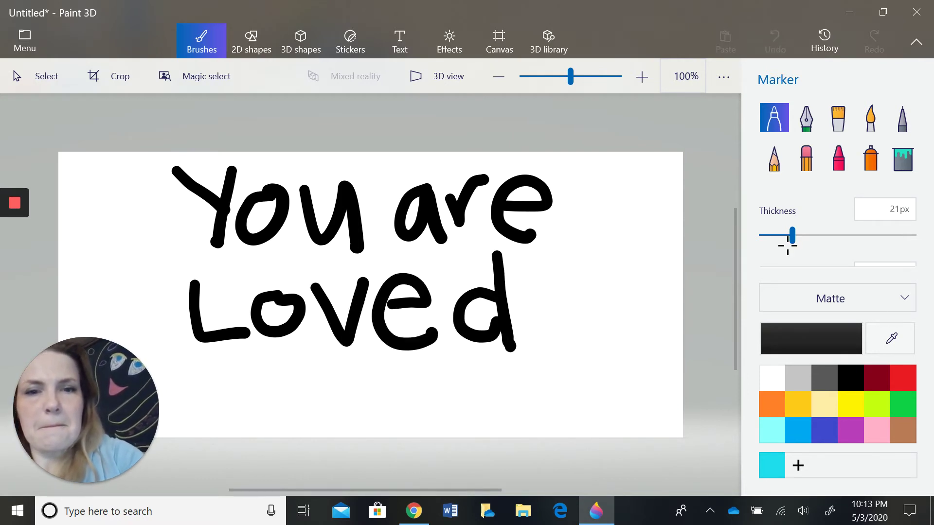
left_click_drag(561, 257, 565, 311)
left_click(561, 340)
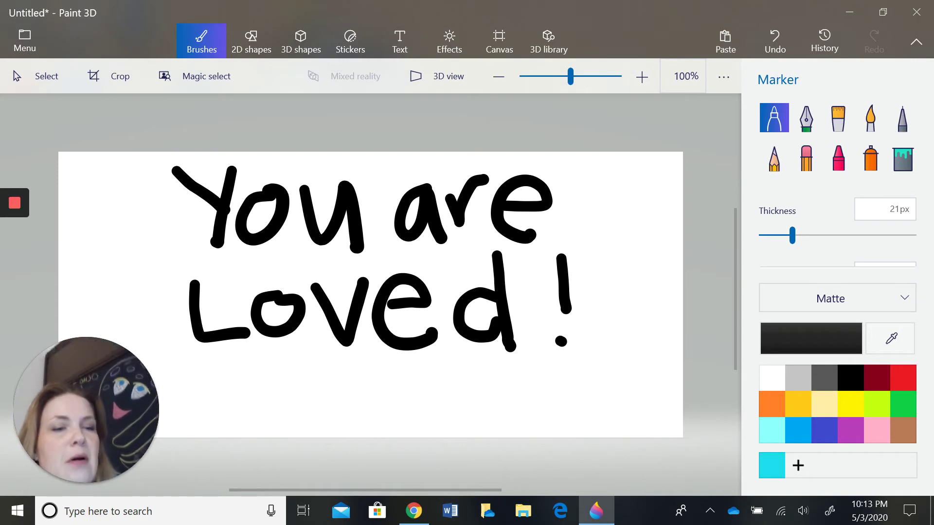
Step: Draw purple, blue and green rainbow arches beneath the lettering
left_click(850, 429)
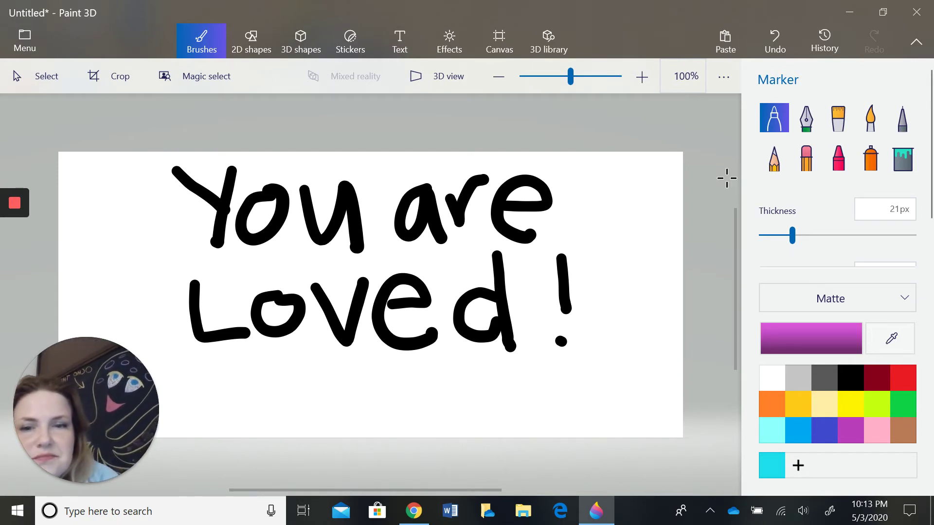
mouse_move(340, 434)
left_mouse_down()
mouse_move(353, 400)
mouse_move(386, 388)
mouse_move(419, 406)
mouse_move(430, 436)
left_mouse_up()
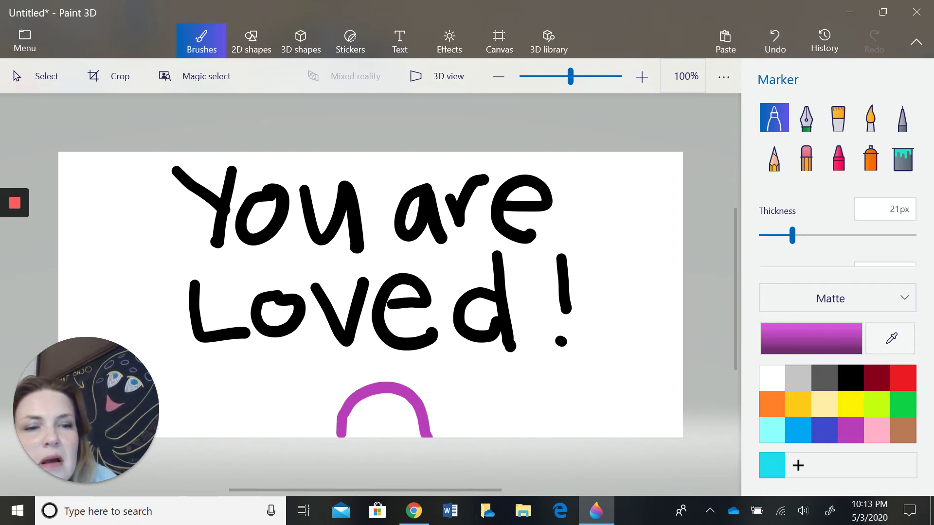
left_click(824, 430)
mouse_move(325, 436)
left_mouse_down()
mouse_move(338, 399)
mouse_move(362, 381)
mouse_move(397, 378)
mouse_move(428, 393)
mouse_move(443, 436)
left_mouse_up()
left_click(903, 404)
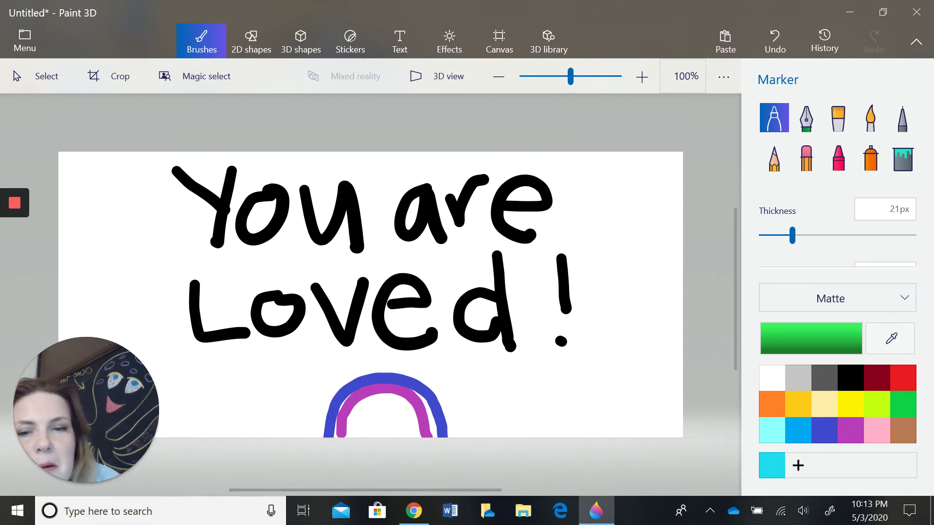
mouse_move(315, 432)
left_mouse_down()
mouse_move(339, 377)
mouse_move(394, 367)
mouse_move(428, 379)
mouse_move(464, 435)
left_mouse_up()
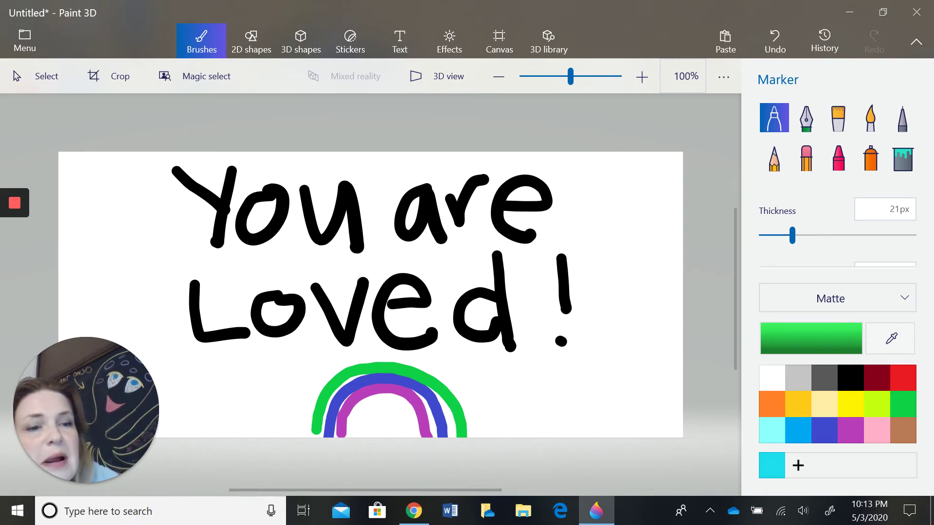
Step: Add yellow and red outer arcs to the rainbow
left_click(850, 404)
mouse_move(306, 429)
left_mouse_down()
mouse_move(325, 387)
mouse_move(383, 358)
mouse_move(416, 360)
mouse_move(453, 383)
mouse_move(475, 437)
left_mouse_up()
left_click(903, 378)
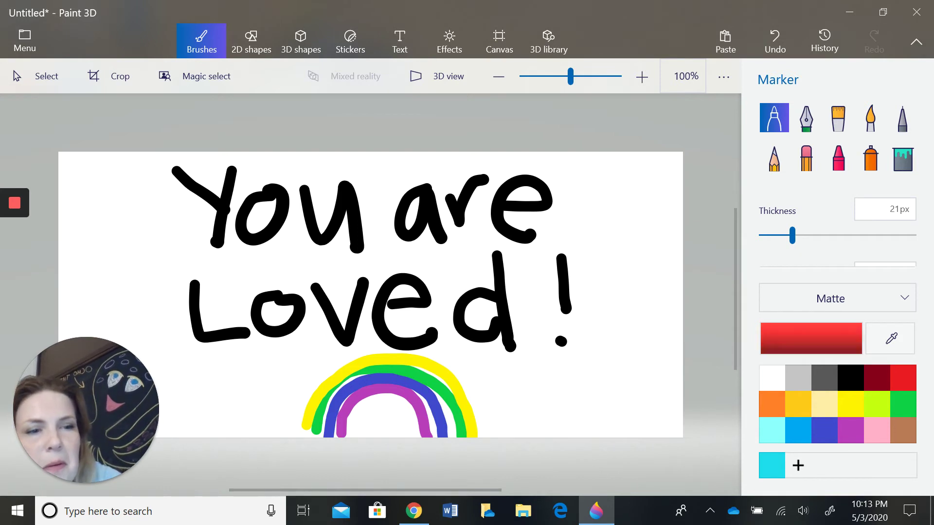
mouse_move(294, 429)
left_mouse_down()
mouse_move(303, 404)
mouse_move(340, 368)
mouse_move(384, 349)
mouse_move(441, 362)
mouse_move(475, 406)
mouse_move(482, 436)
left_mouse_up()
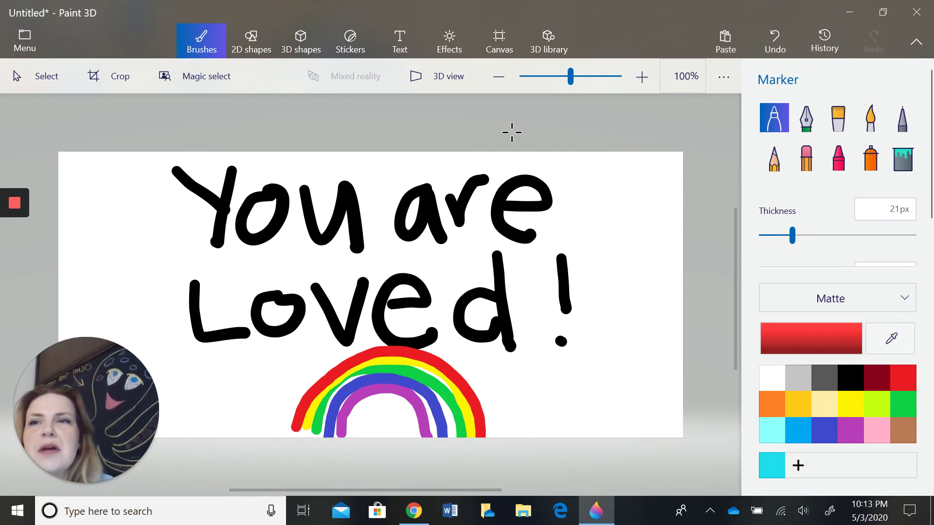
Step: Undo every rainbow and lettering stroke until the canvas is empty, then choose black for the marker
left_click(778, 29)
left_click(778, 30)
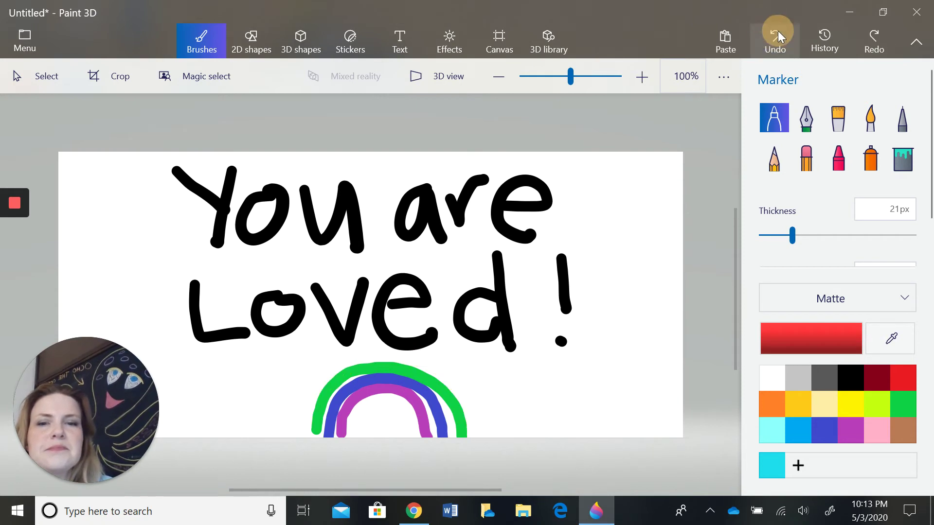
left_click(779, 32)
left_click(780, 36)
left_click(780, 37)
left_click(782, 39)
left_click(782, 40)
left_click(782, 40)
left_click(782, 40)
left_click(783, 42)
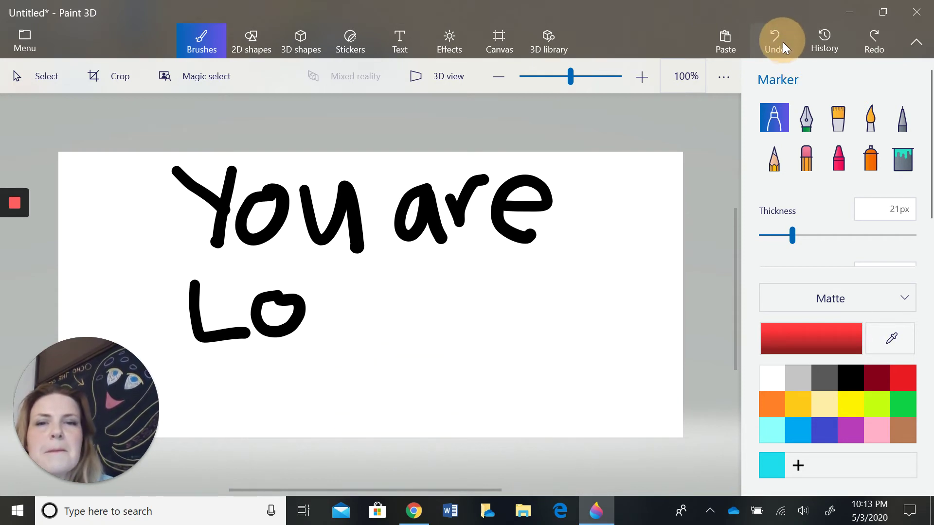
left_click(783, 42)
left_click(783, 42)
left_click(783, 42)
left_click(783, 41)
left_click(783, 42)
left_click(783, 42)
left_click(783, 42)
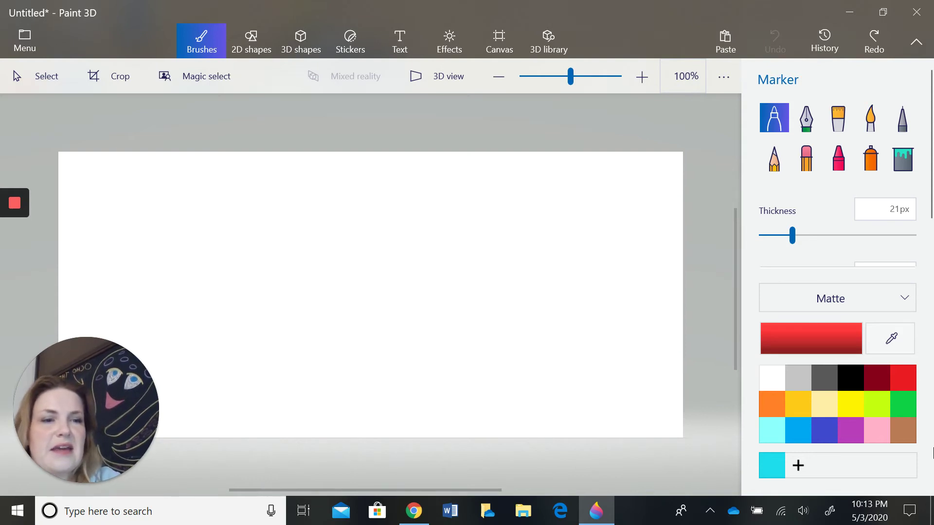
left_click(850, 377)
Step: Hand-letter 'Thank you' across the top line in thick black marker
left_click_drag(119, 211, 212, 154)
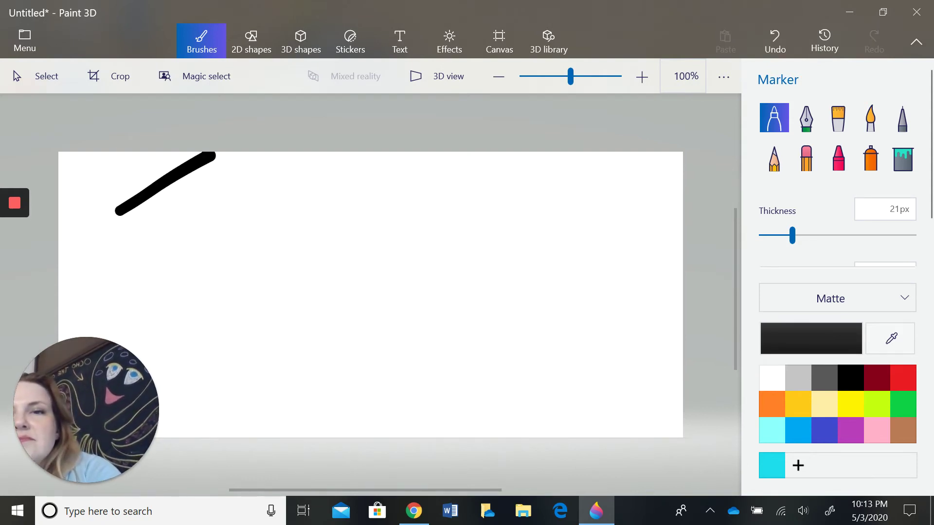
left_click_drag(160, 179, 168, 264)
left_click_drag(204, 172, 210, 262)
left_click_drag(210, 228, 266, 265)
left_click_drag(285, 202, 263, 265)
mouse_move(282, 200)
left_mouse_down()
mouse_move(297, 250)
mouse_move(344, 194)
mouse_move(369, 263)
left_mouse_up()
left_click_drag(394, 165, 397, 265)
mouse_move(429, 182)
left_mouse_down()
mouse_move(384, 235)
mouse_move(445, 253)
left_mouse_up()
left_click_drag(481, 198, 539, 253)
left_click_drag(528, 193, 522, 314)
mouse_move(581, 193)
left_mouse_down()
mouse_move(590, 205)
mouse_move(633, 197)
mouse_move(656, 273)
left_mouse_up()
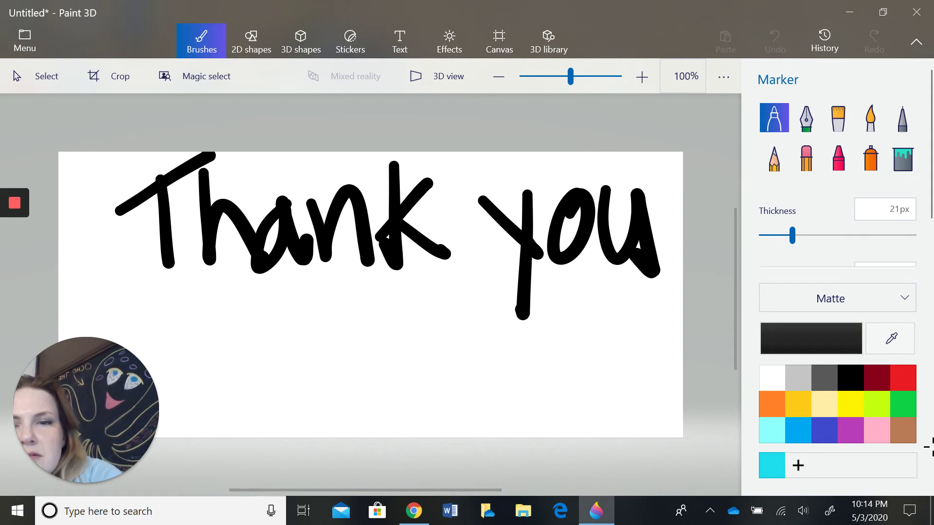
Step: Hand-letter 'Doctors!' with its exclamation mark on the line below
left_click_drag(197, 315, 204, 403)
left_click_drag(307, 326, 343, 411)
left_click_drag(387, 308, 415, 405)
mouse_move(364, 358)
left_mouse_down()
mouse_move(455, 322)
mouse_move(521, 412)
left_mouse_up()
mouse_move(507, 370)
left_mouse_down()
mouse_move(540, 343)
mouse_move(598, 389)
mouse_move(550, 400)
left_mouse_up()
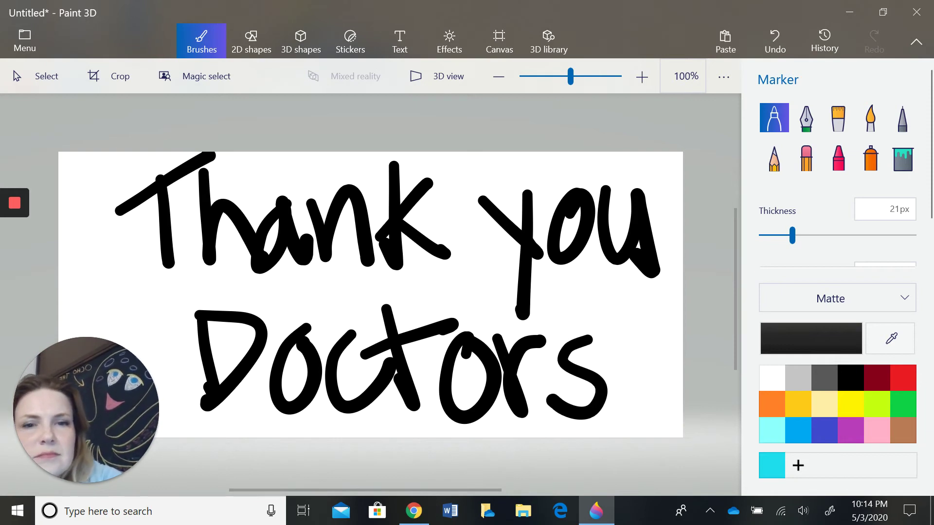
left_click_drag(623, 267, 632, 369)
left_click(641, 403)
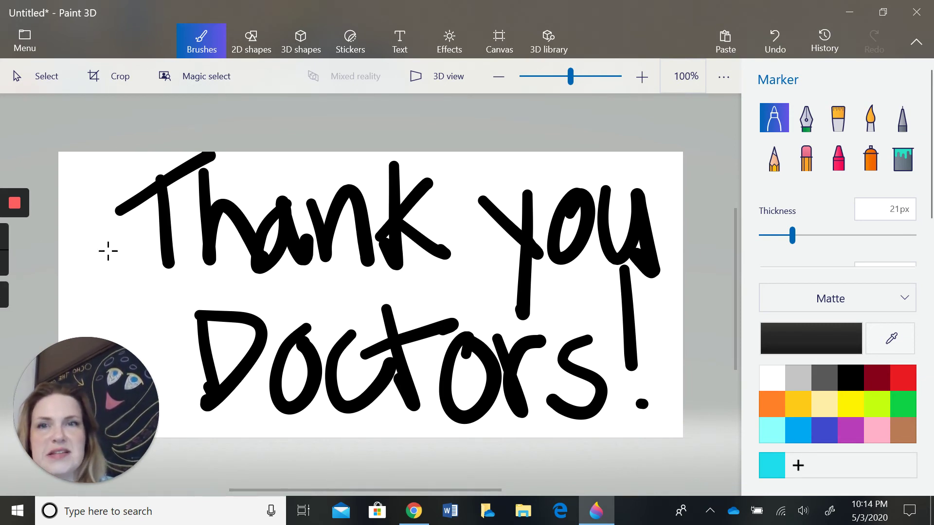
Step: Erase the whole 'Thank you Doctors!' sign with a 198px eraser
left_click(805, 157)
left_click_drag(792, 235, 913, 236)
mouse_move(209, 204)
left_mouse_down()
mouse_move(373, 175)
mouse_move(354, 277)
mouse_move(610, 266)
mouse_move(496, 414)
mouse_move(477, 182)
mouse_move(523, 231)
mouse_move(177, 434)
mouse_move(471, 384)
mouse_move(525, 343)
left_mouse_up()
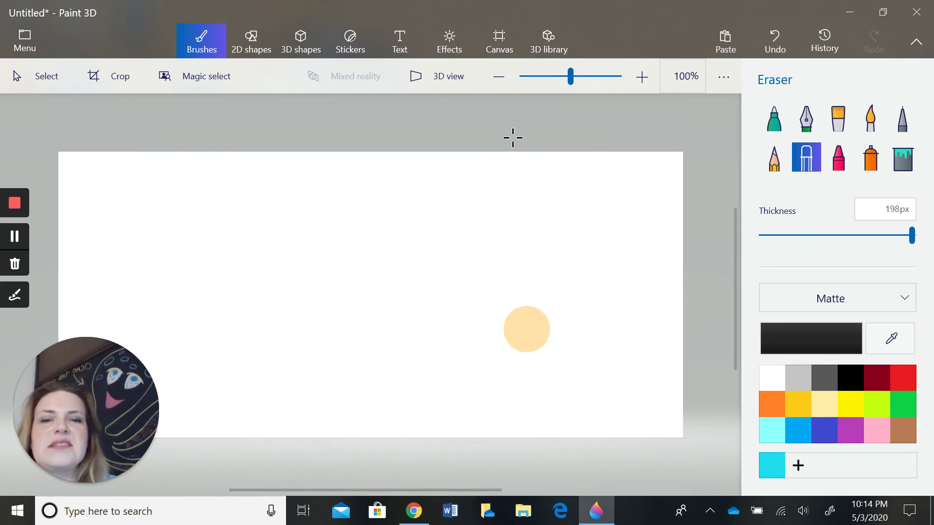
Step: Draw a 38px pink marker heart, fill it pink, then undo both to blank the canvas
left_click(774, 116)
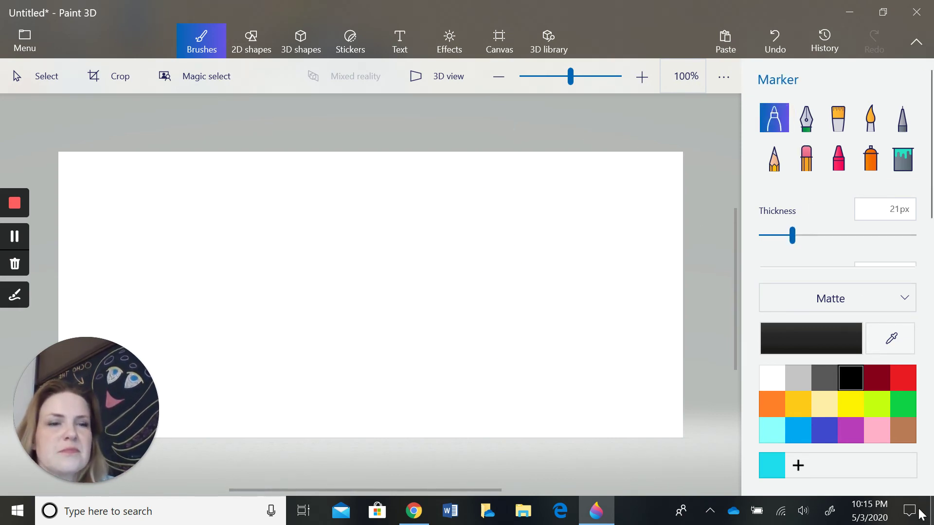
left_click(877, 427)
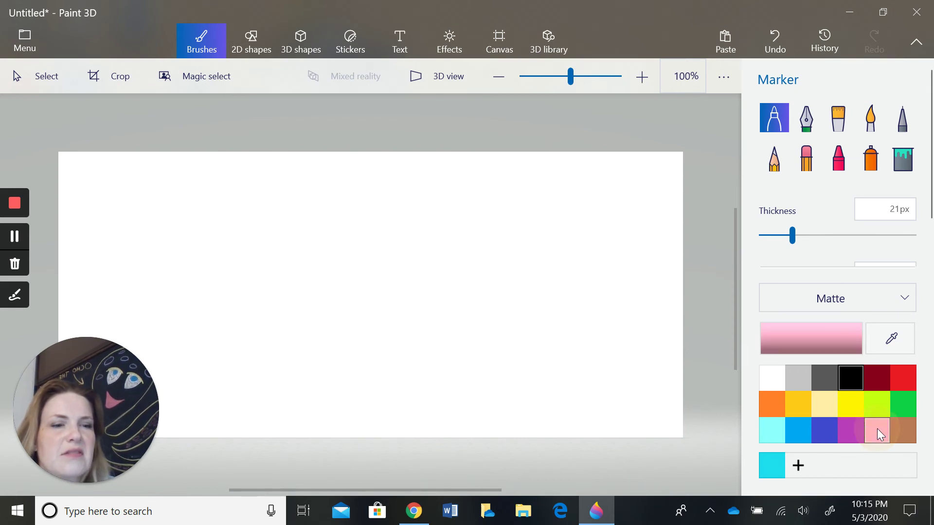
left_click(818, 235)
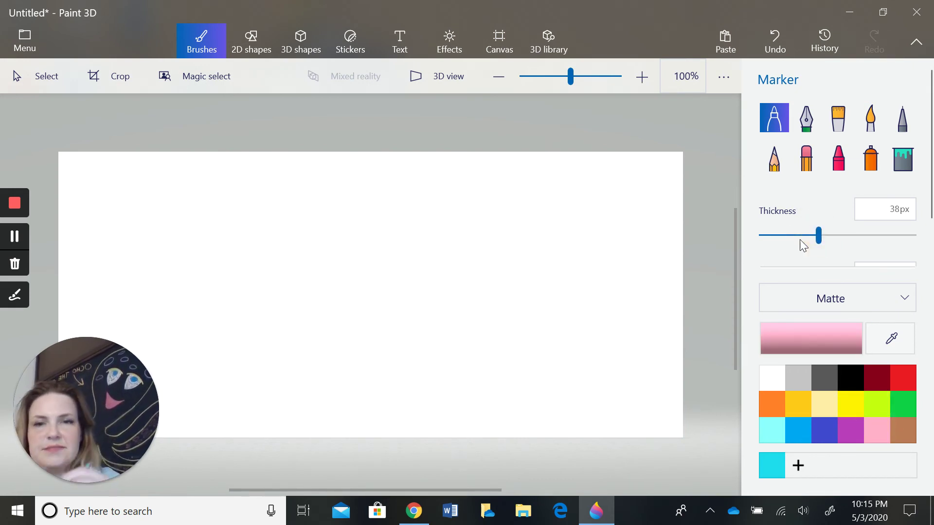
mouse_move(389, 410)
left_mouse_down()
mouse_move(227, 291)
mouse_move(433, 164)
mouse_move(396, 427)
left_mouse_up()
left_click(902, 158)
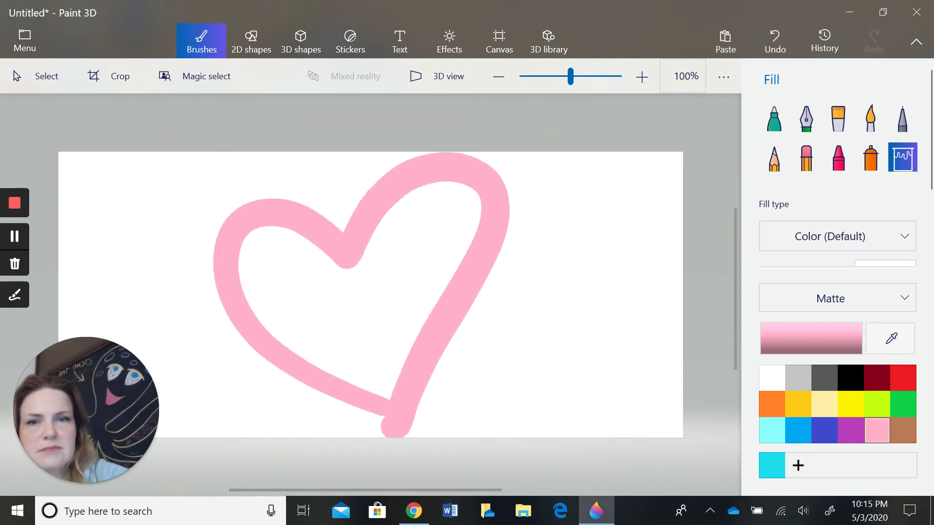
left_click(368, 291)
key("ctrl+z")
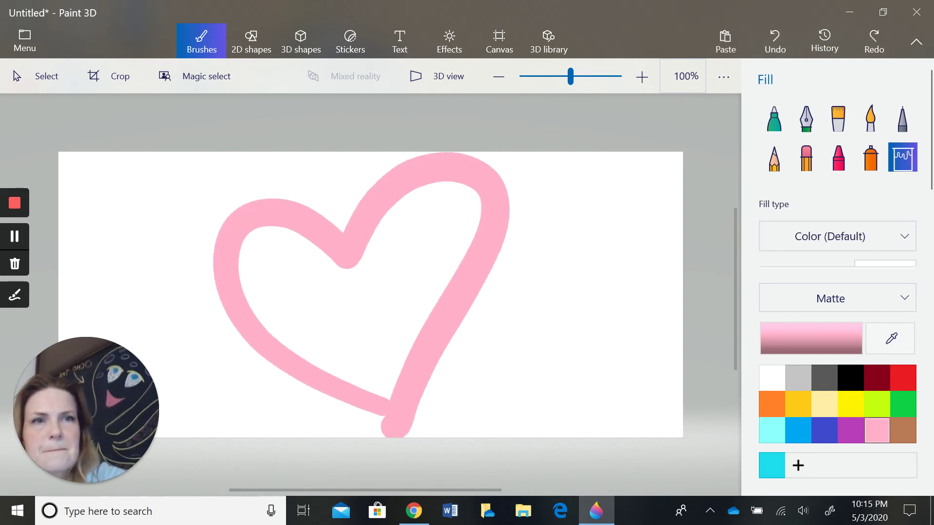
key("ctrl+z")
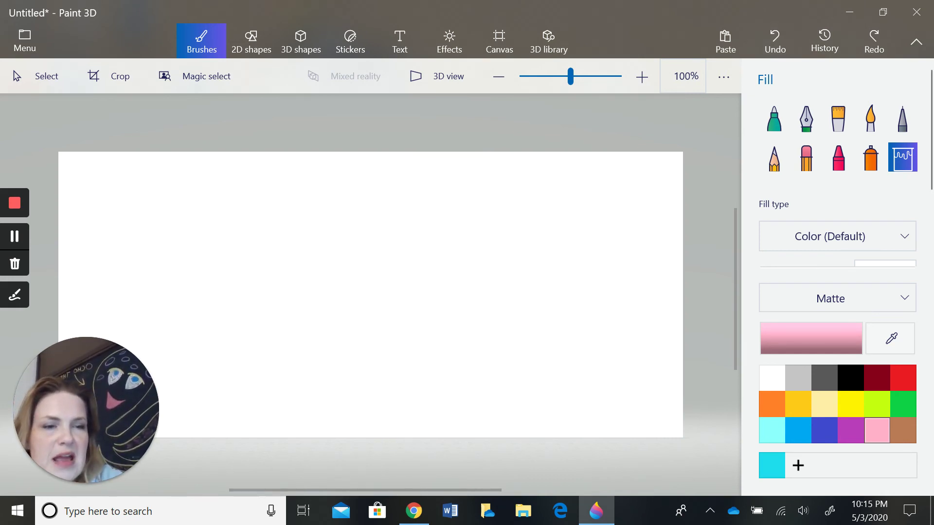
Step: Draw purple, blue and green marker arcs as the inner rainbow bands
left_click(850, 430)
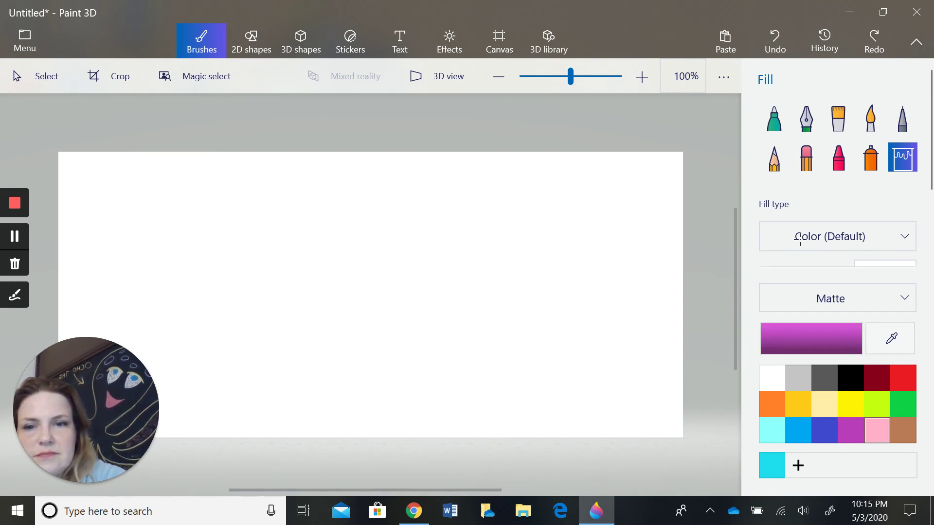
left_click(774, 118)
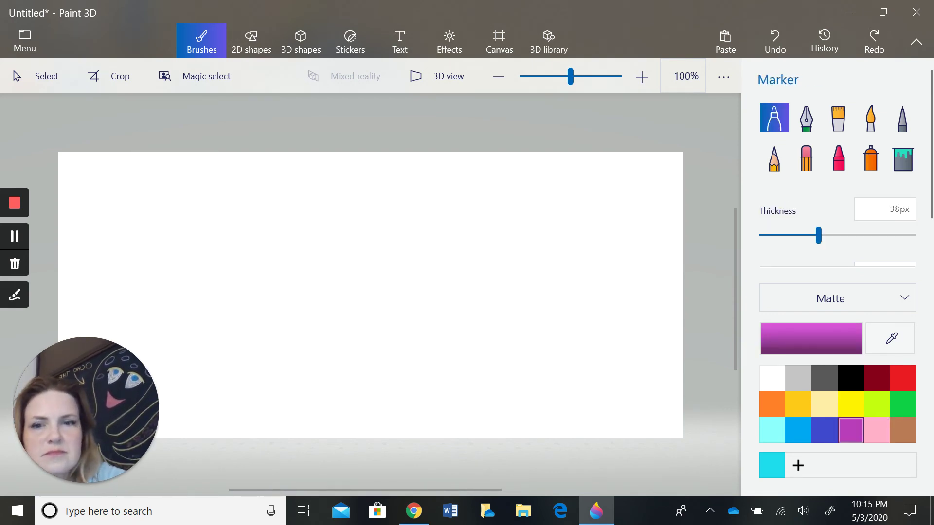
mouse_move(274, 411)
left_mouse_down()
mouse_move(420, 408)
mouse_move(427, 423)
left_mouse_up()
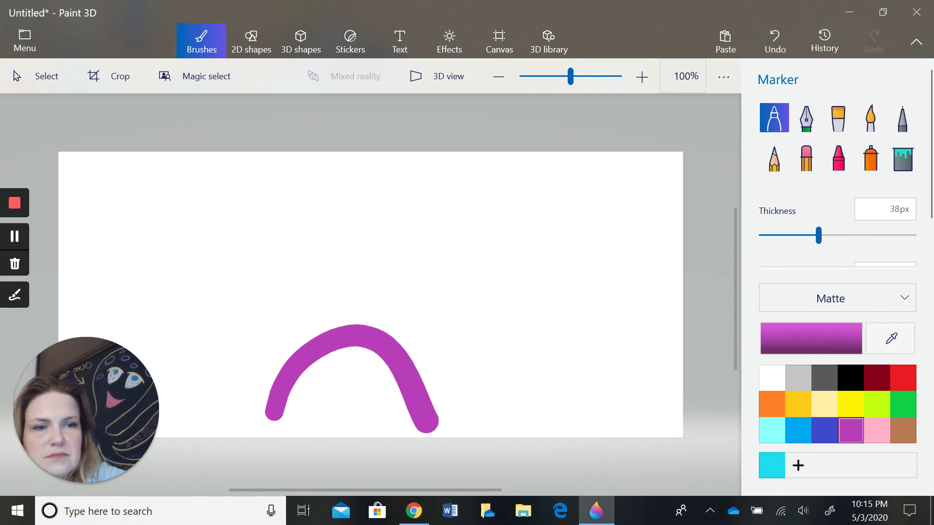
mouse_move(253, 419)
left_mouse_down()
mouse_move(281, 361)
mouse_move(332, 320)
mouse_move(394, 331)
mouse_move(422, 360)
mouse_move(440, 428)
left_mouse_up()
left_click(825, 430)
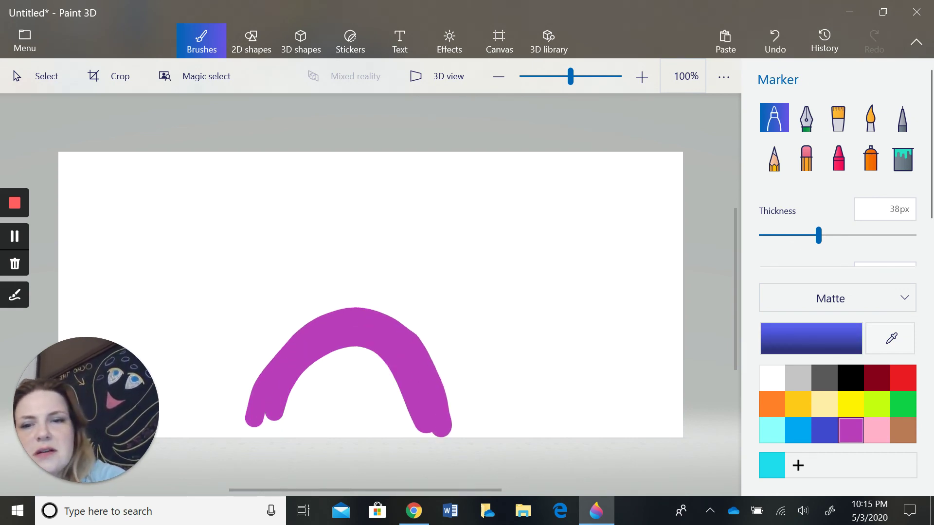
mouse_move(242, 433)
left_mouse_down()
mouse_move(248, 384)
mouse_move(281, 336)
mouse_move(398, 308)
mouse_move(462, 371)
mouse_move(475, 426)
mouse_move(455, 389)
left_mouse_up()
left_click(903, 404)
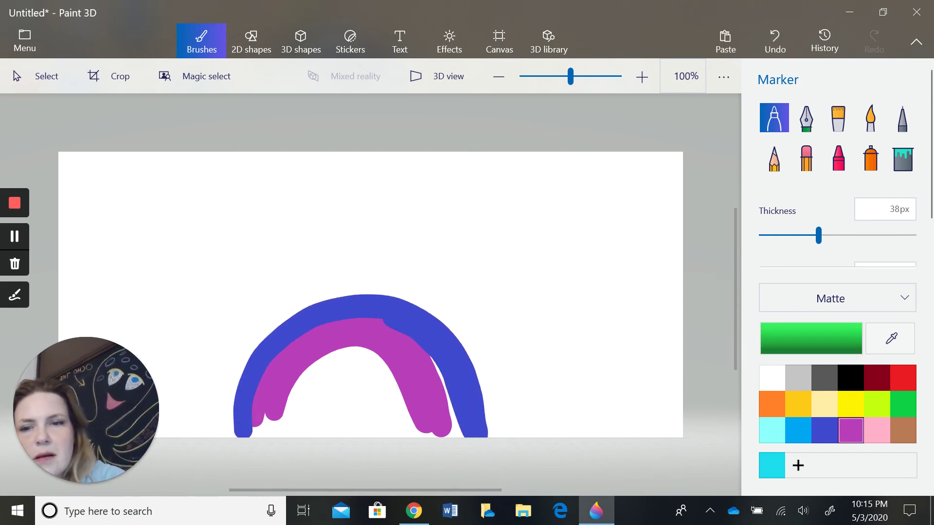
mouse_move(217, 435)
left_mouse_down()
mouse_move(231, 369)
mouse_move(288, 298)
mouse_move(344, 280)
mouse_move(415, 300)
mouse_move(456, 340)
mouse_move(501, 435)
left_mouse_up()
Step: Add yellow, orange and red outer arcs, then close Paint 3D without saving
left_click(850, 404)
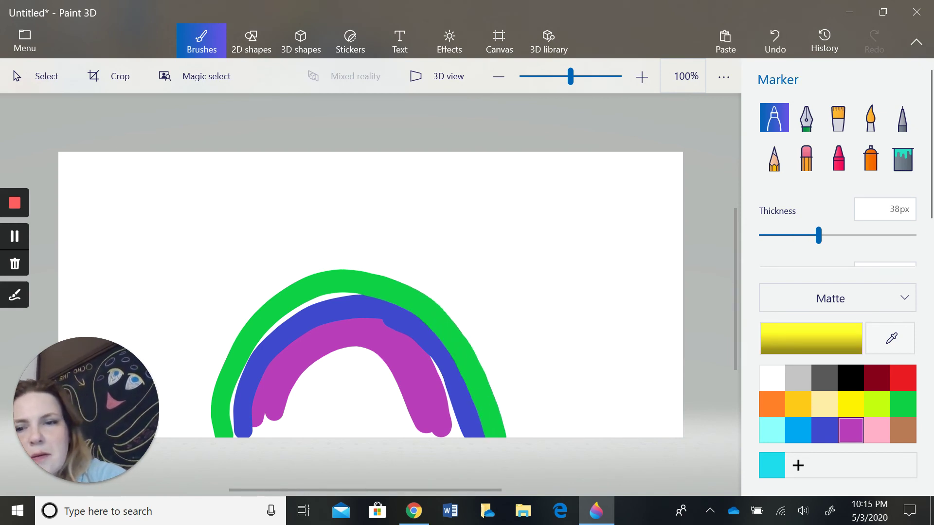
mouse_move(201, 435)
left_mouse_down()
mouse_move(200, 404)
mouse_move(250, 301)
mouse_move(379, 265)
mouse_move(466, 323)
mouse_move(513, 435)
left_mouse_up()
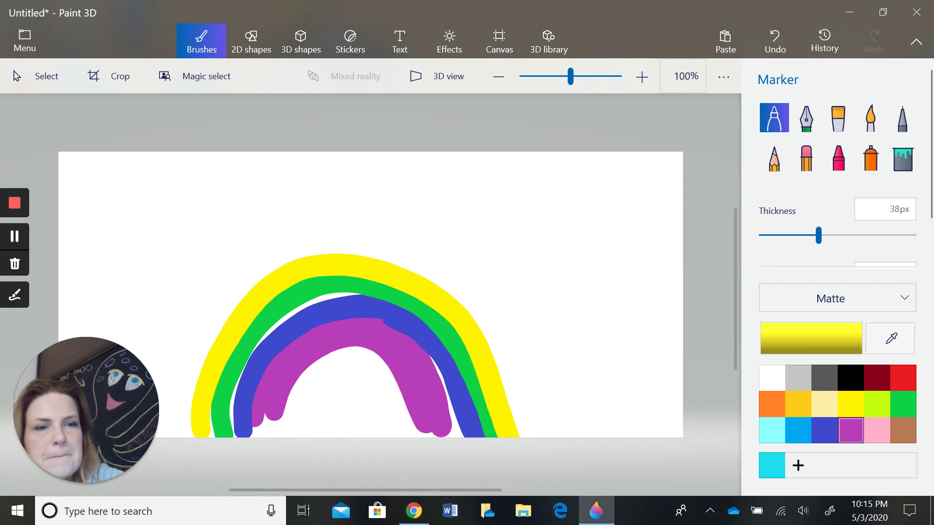
left_click(772, 404)
mouse_move(184, 428)
left_mouse_down()
mouse_move(193, 370)
mouse_move(250, 280)
mouse_move(295, 250)
mouse_move(355, 245)
mouse_move(409, 262)
mouse_move(473, 303)
mouse_move(526, 434)
left_mouse_up()
left_click(903, 377)
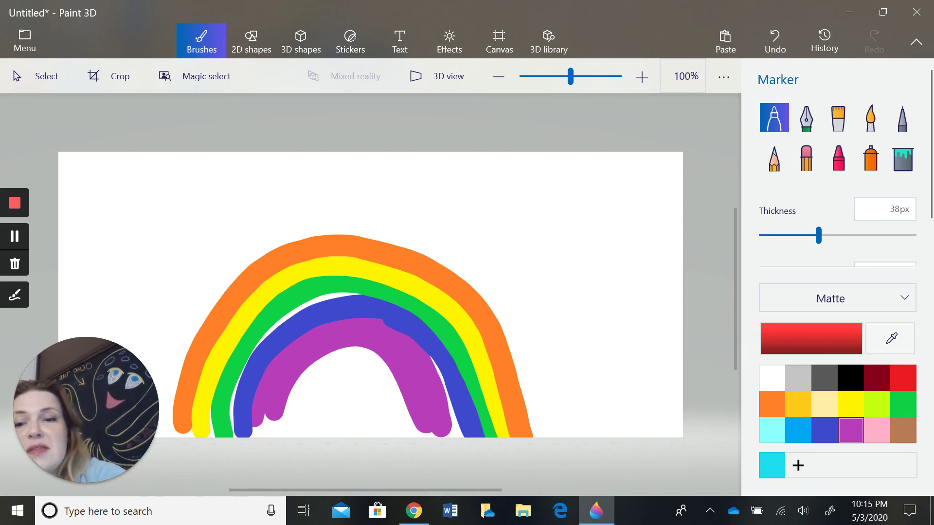
mouse_move(166, 429)
left_mouse_down()
mouse_move(192, 319)
mouse_move(260, 232)
mouse_move(387, 220)
mouse_move(475, 276)
mouse_move(528, 371)
mouse_move(543, 434)
left_mouse_up()
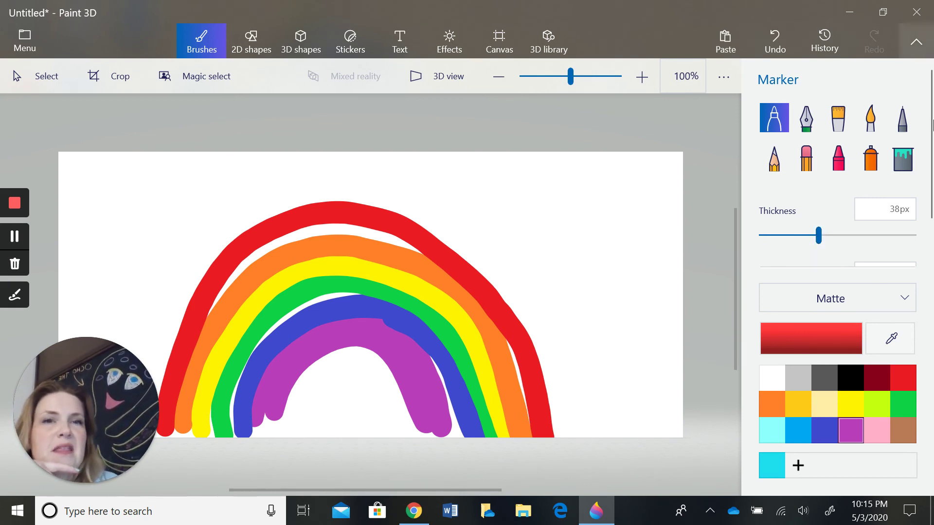
left_click(916, 11)
left_click(477, 285)
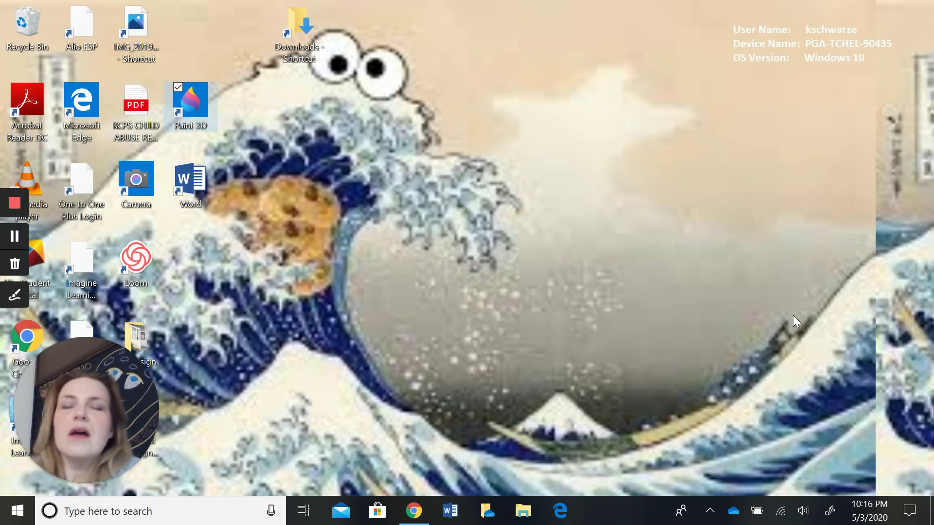